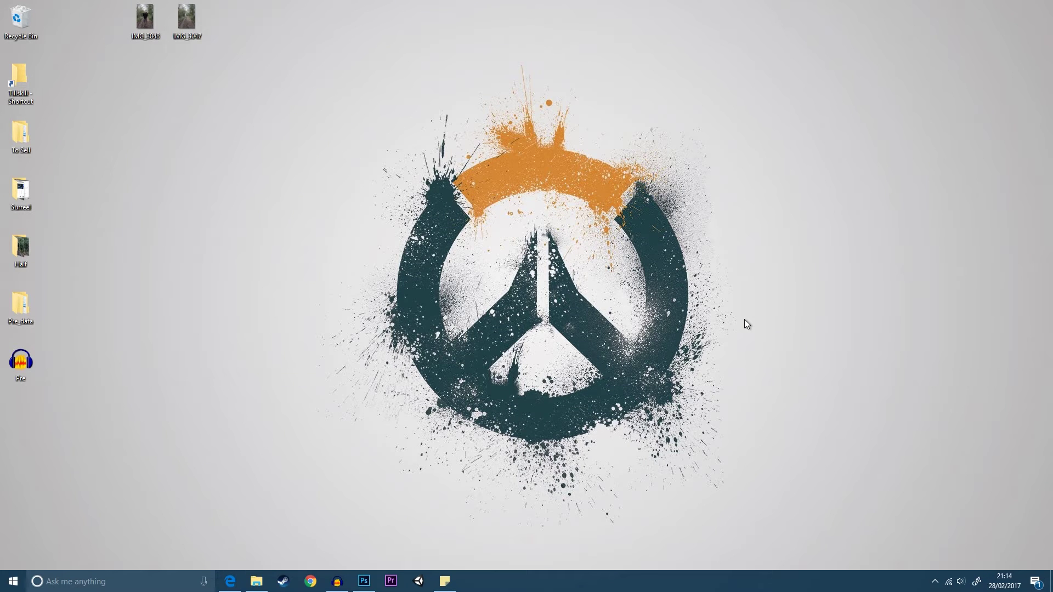
- Open the forest-path photo IMG_3047 from the desktop in a maximized Photoshop window
click(363, 581)
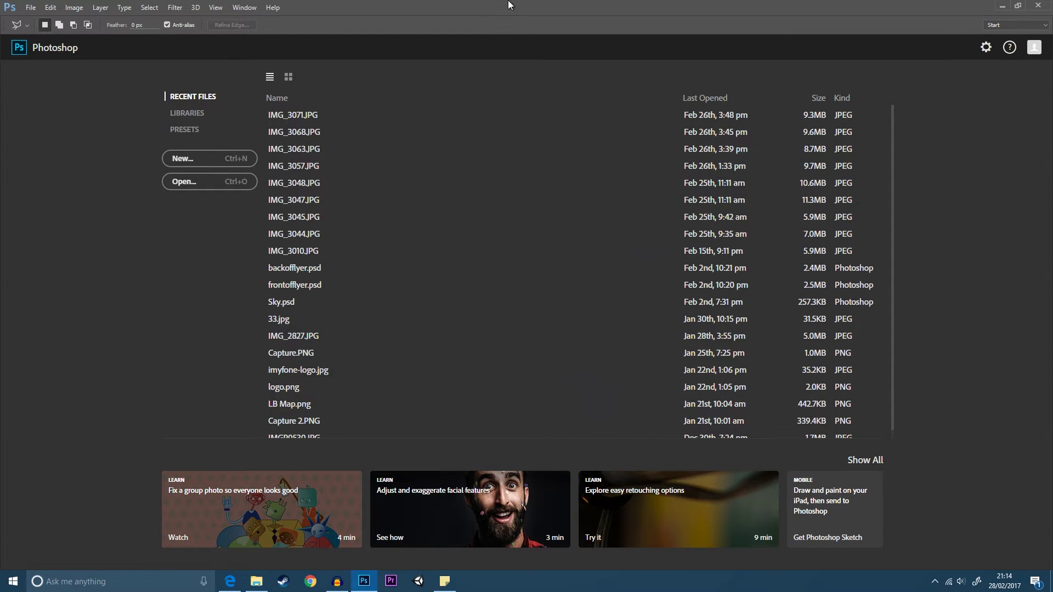
mouse_move(506, 6)
mouse_down()
mouse_move(843, 100)
mouse_move(961, 52)
mouse_up()
drag(157, 22, 578, 339)
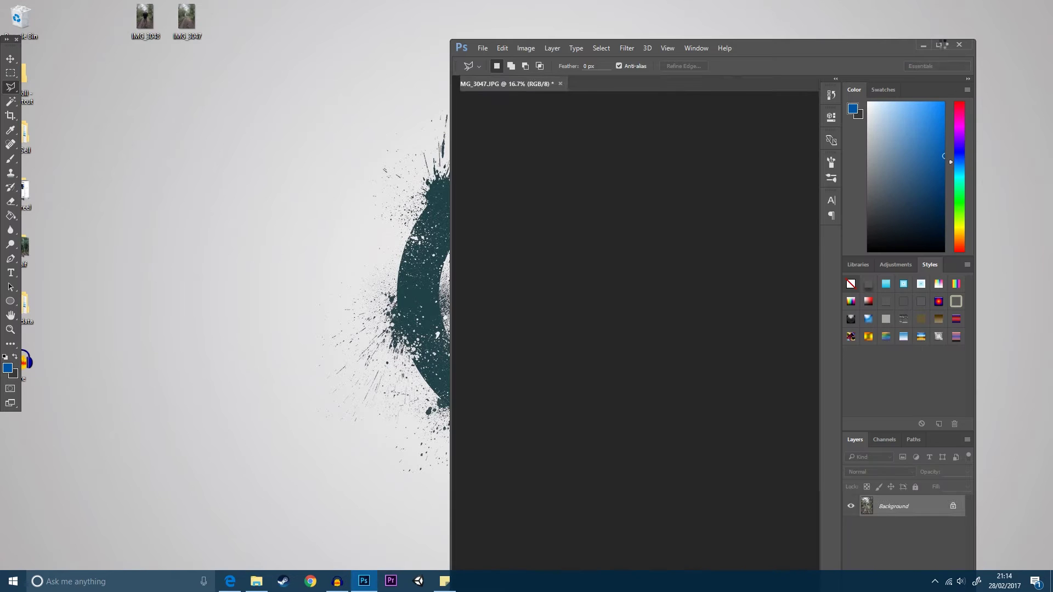
click(938, 45)
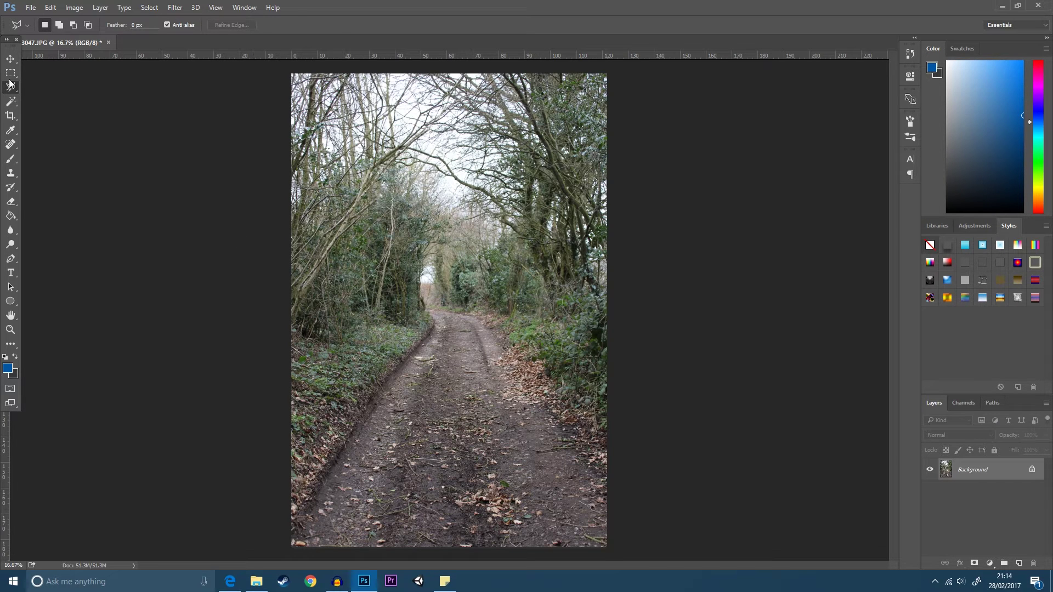
- Place IMG_3048 from the Desktop folder into the document as a committed layer
click(11, 60)
click(1018, 564)
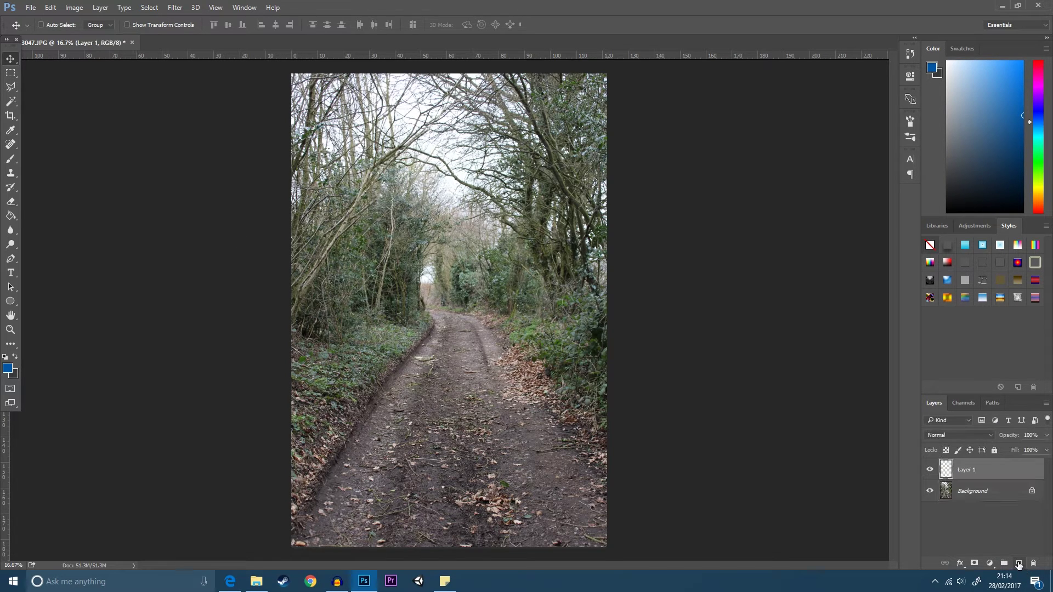
click(256, 581)
click(203, 241)
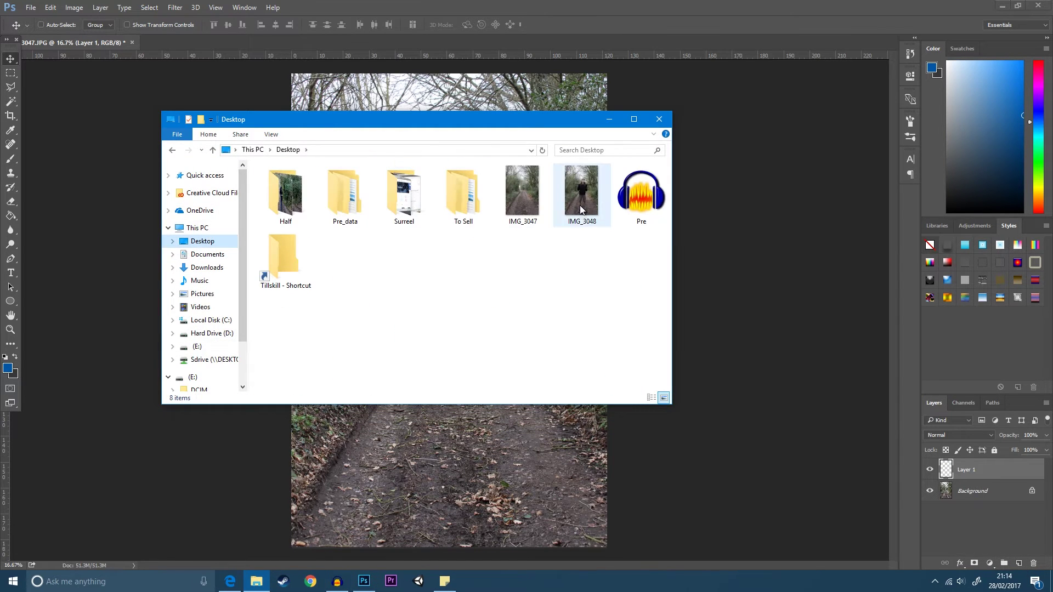
drag(582, 193, 631, 465)
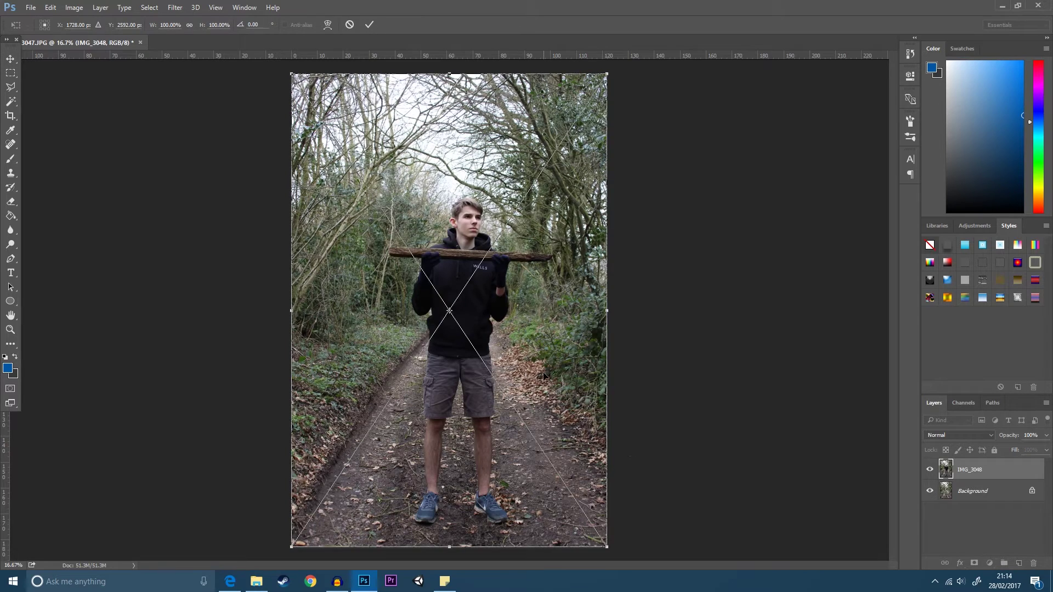
key(Return)
- Compare the IMG_3048 layer against the background by toggling it, then select it
click(979, 491)
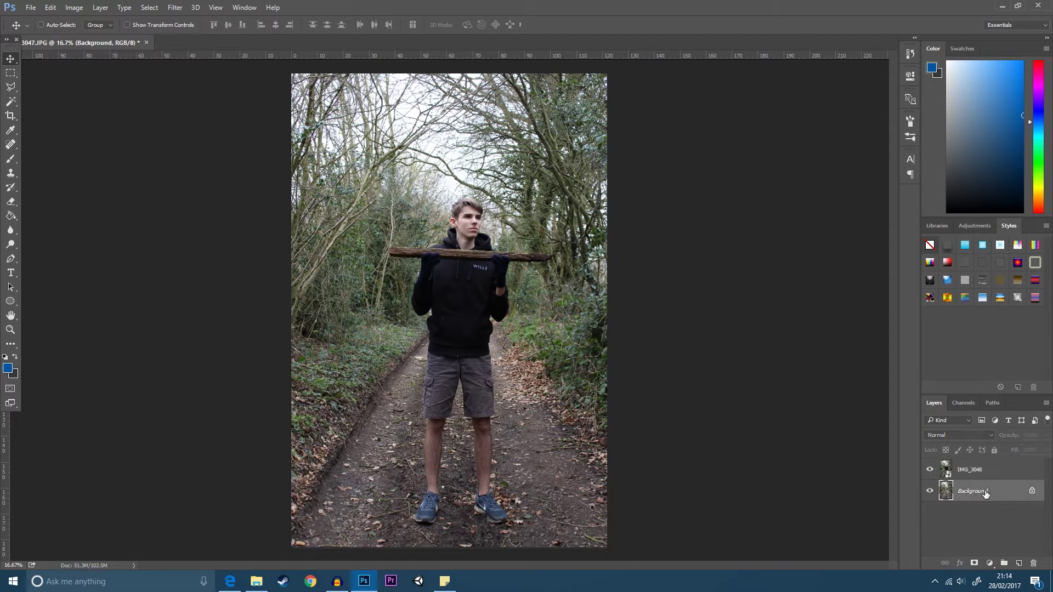
click(930, 470)
click(929, 470)
click(977, 473)
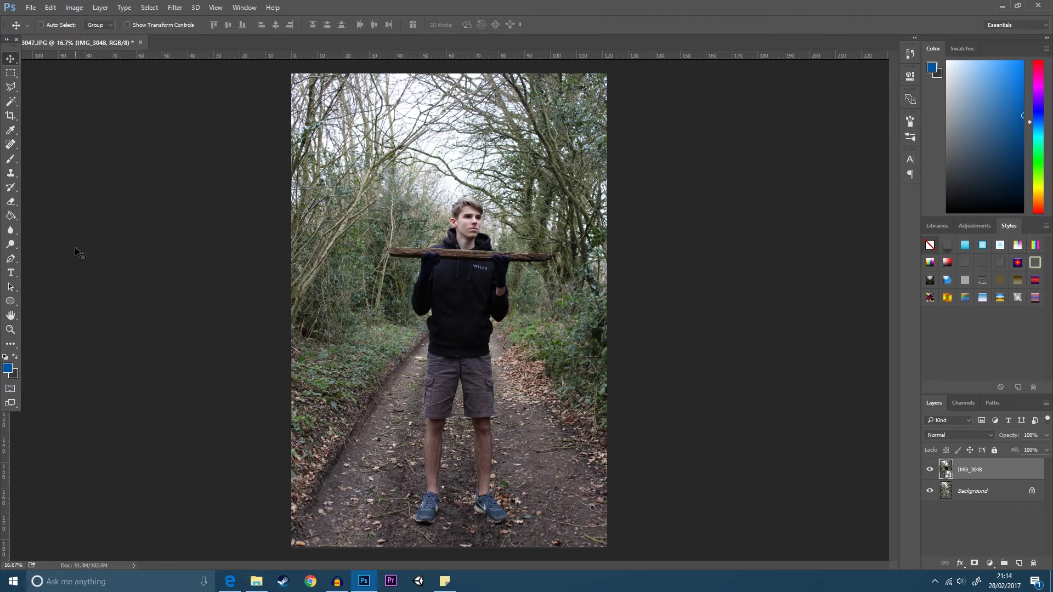
- Draw a closed polygonal lasso outline around the body, from under the stick to below the feet
right_click(13, 89)
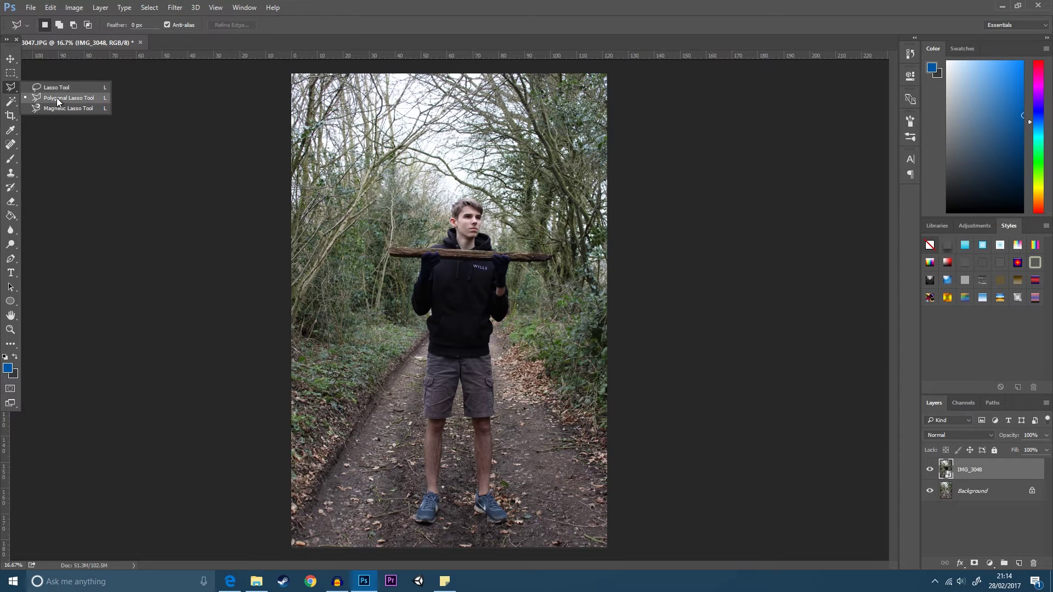
click(58, 99)
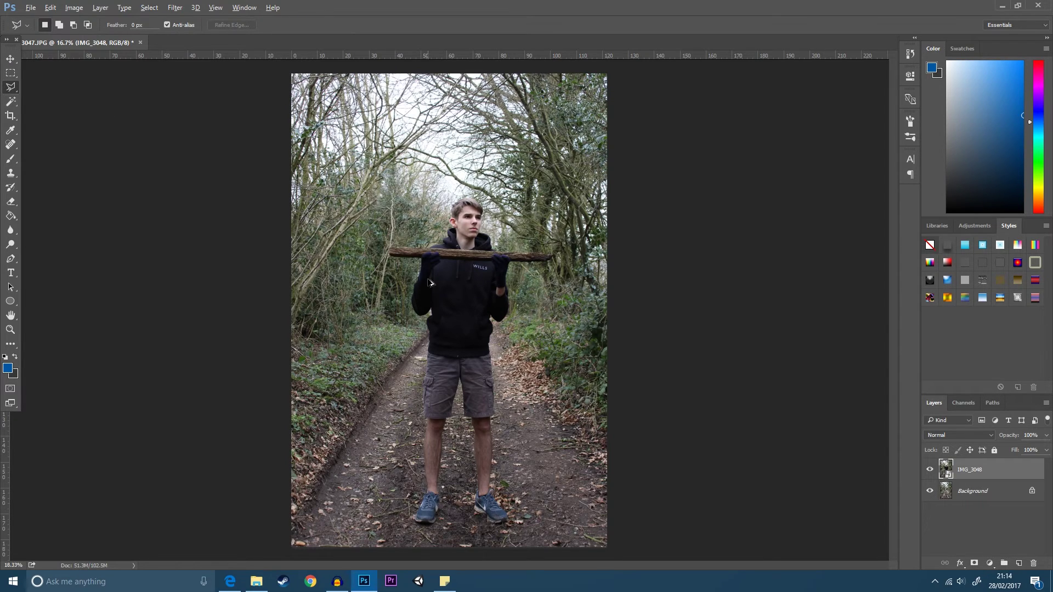
scroll(430, 280, up, 2)
scroll(420, 263, up, 2)
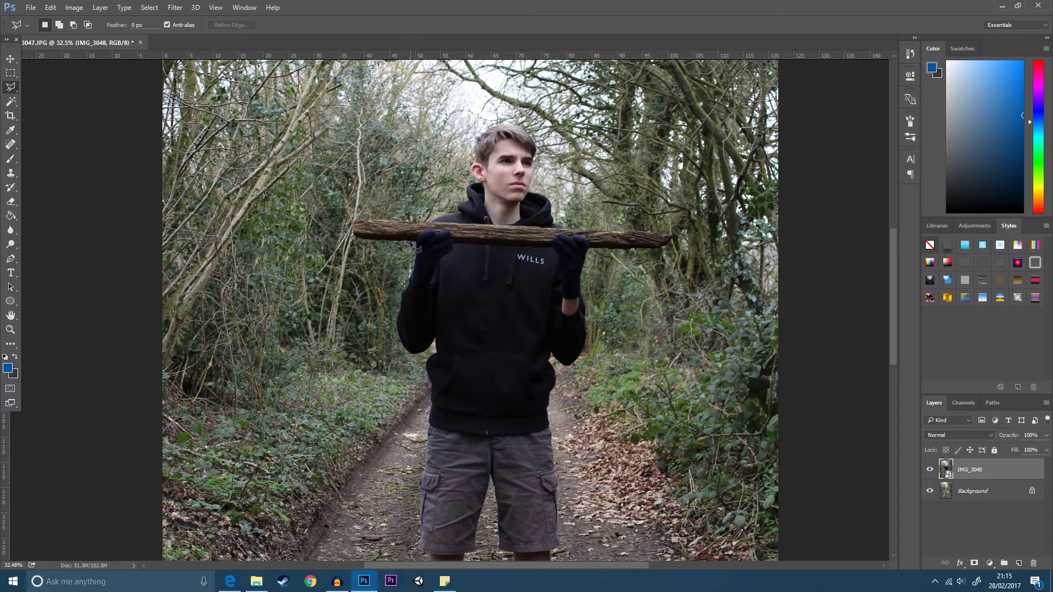
click(415, 248)
scroll(647, 311, down, 3)
scroll(625, 411, down, 3)
click(610, 440)
click(502, 453)
click(378, 431)
click(354, 206)
scroll(354, 206, up, 5)
scroll(387, 214, up, 4)
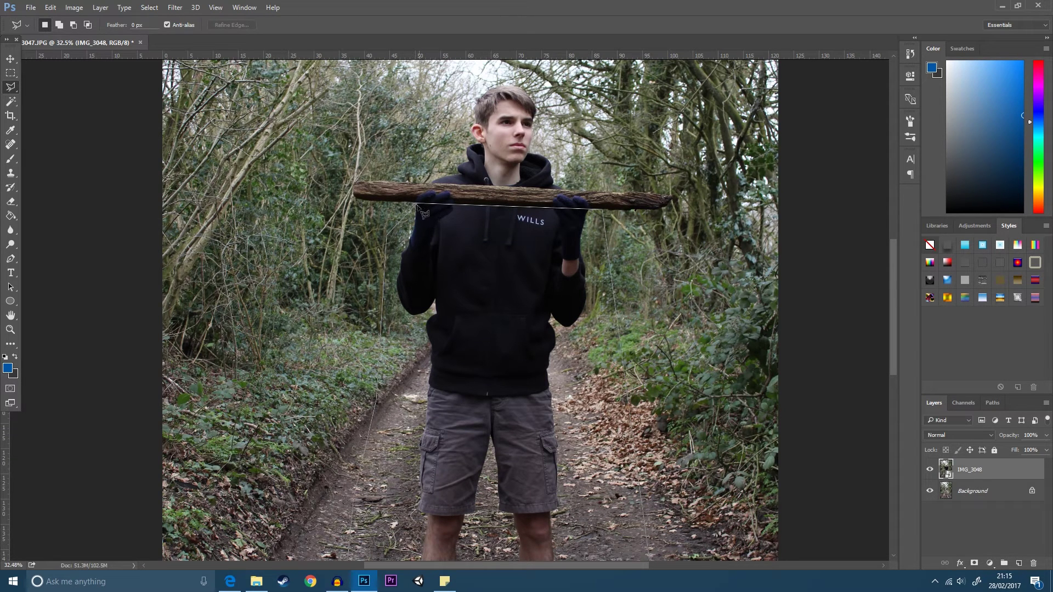
double_click(418, 216)
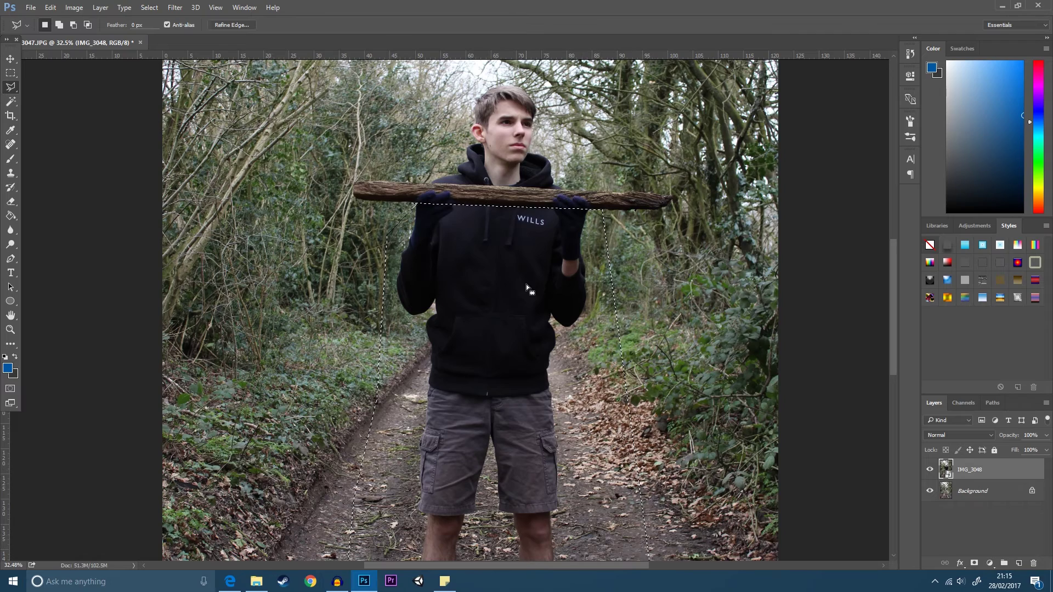
scroll(500, 292, down, 1)
scroll(500, 301, down, 1)
scroll(499, 301, down, 1)
scroll(497, 328, down, 1)
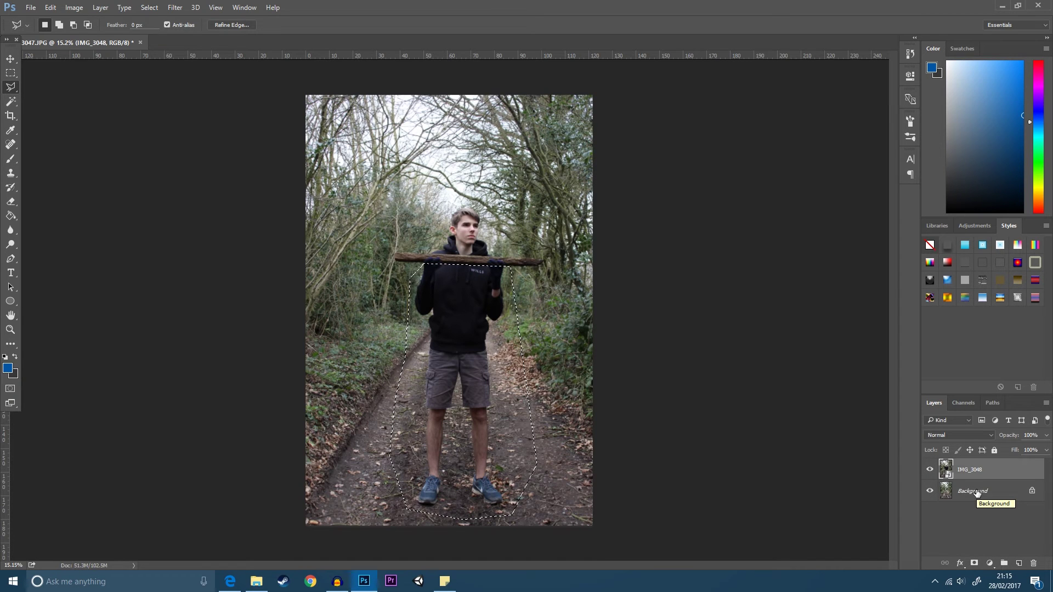
- Check the empty path under the person layer, deselect, and target the IMG_3048 layer
click(977, 492)
click(931, 470)
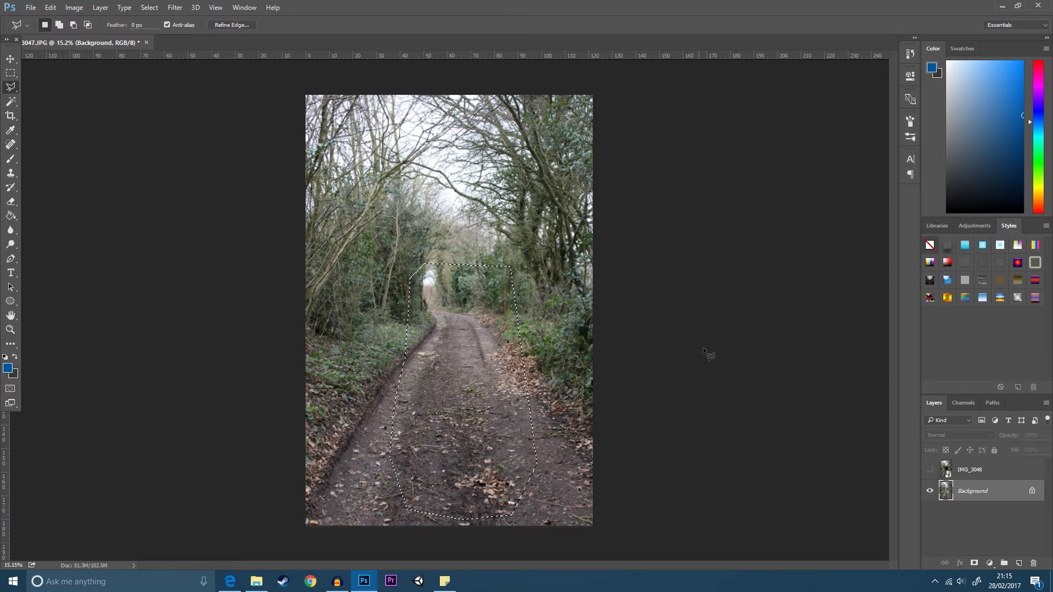
click(930, 469)
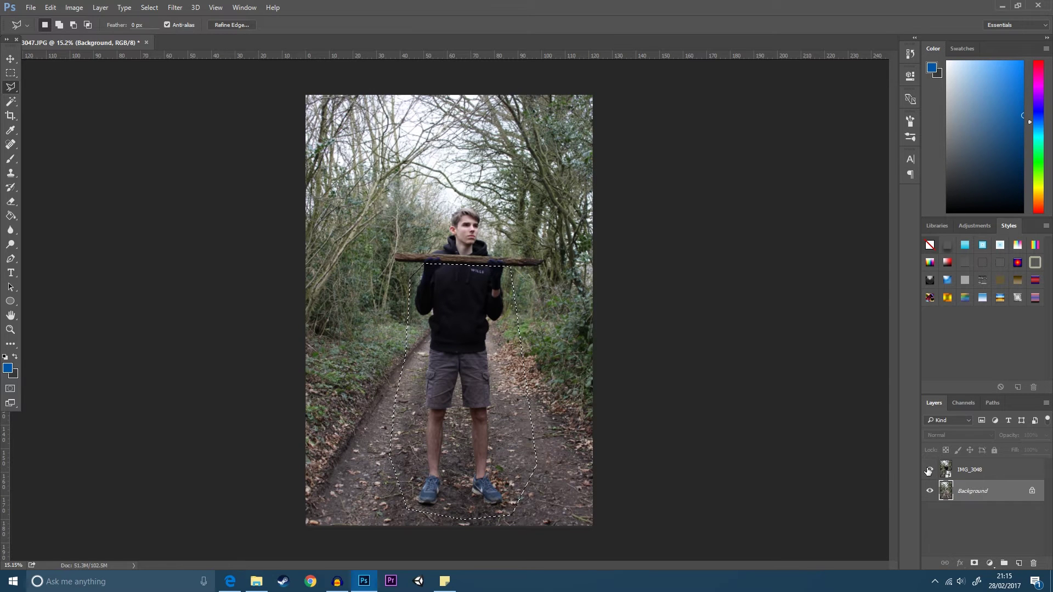
key(ctrl+d)
click(979, 472)
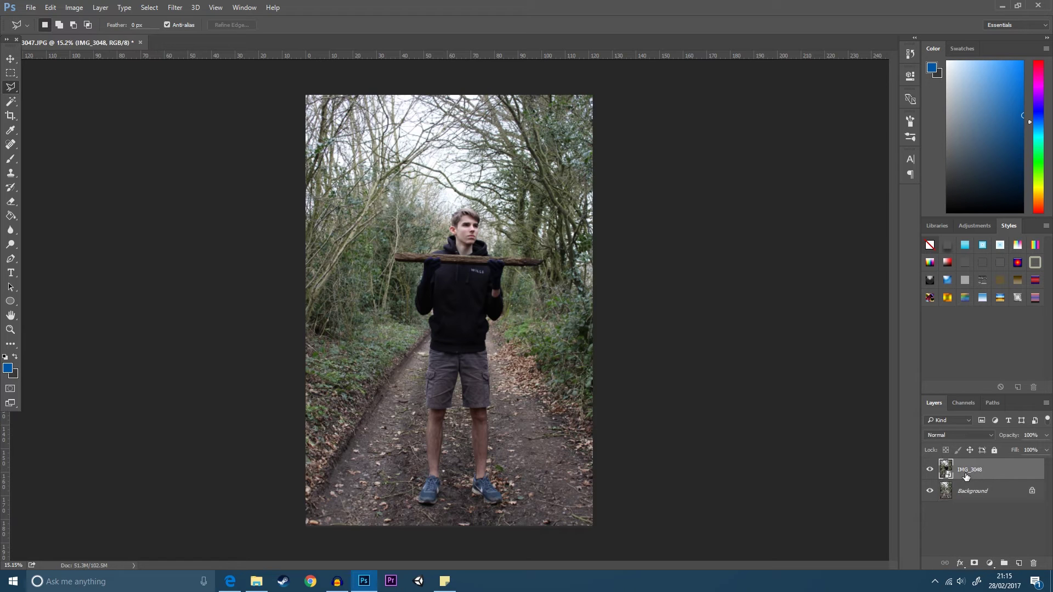
- Paste the path patch and move it down over the body below the stick
key(ctrl+v)
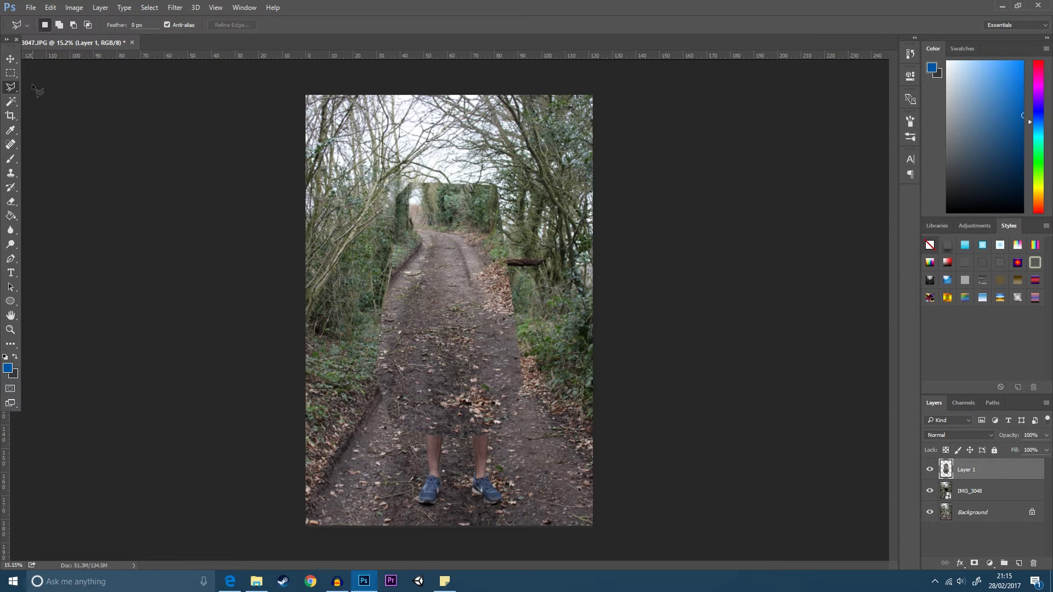
click(11, 59)
key(ctrl+t)
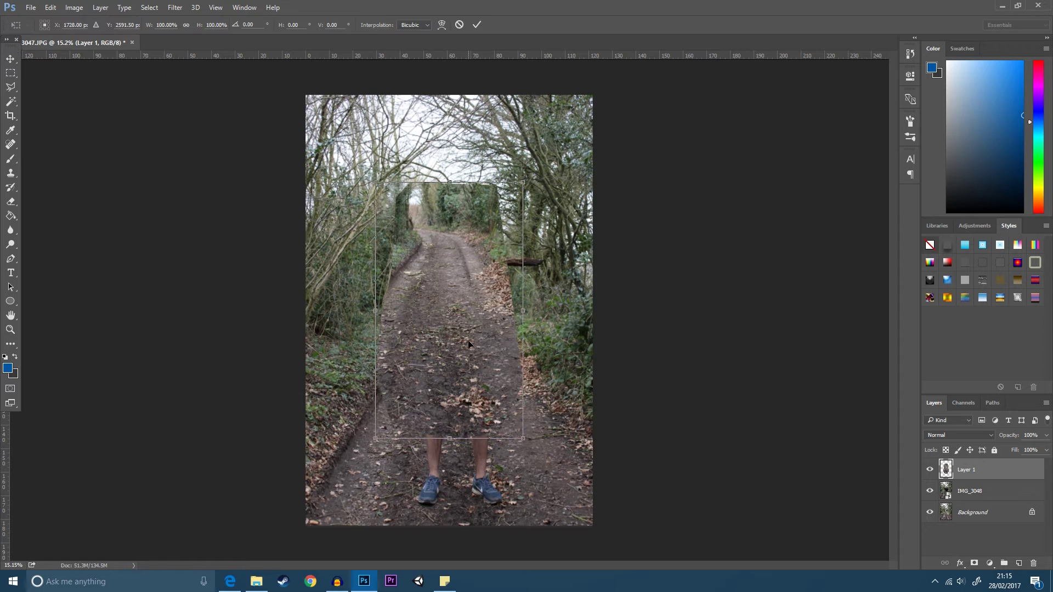
drag(470, 195, 464, 326)
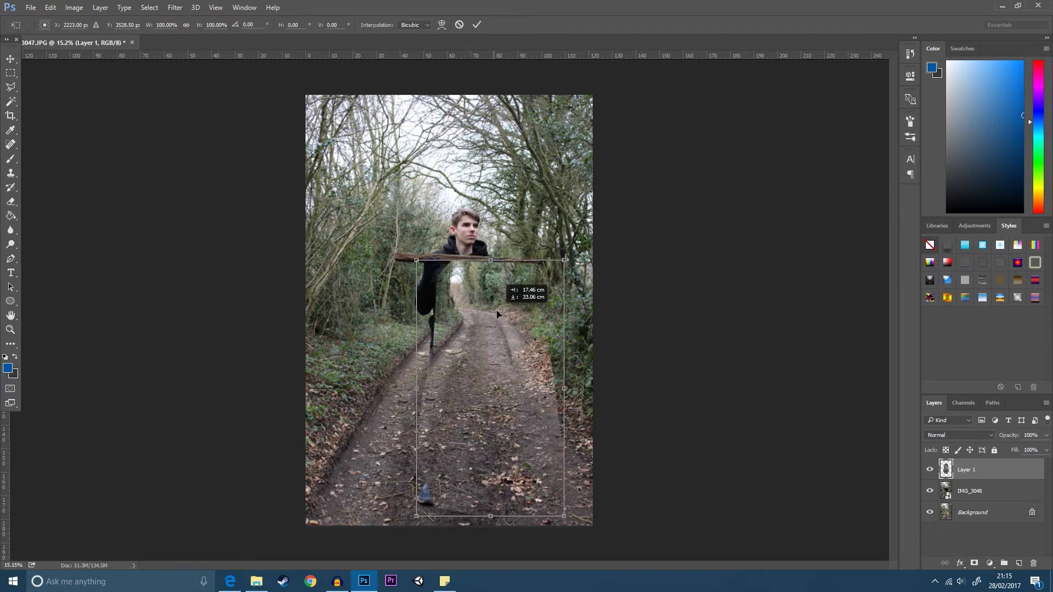
mouse_move(463, 326)
mouse_down()
mouse_move(481, 315)
mouse_move(472, 317)
mouse_up()
key(Return)
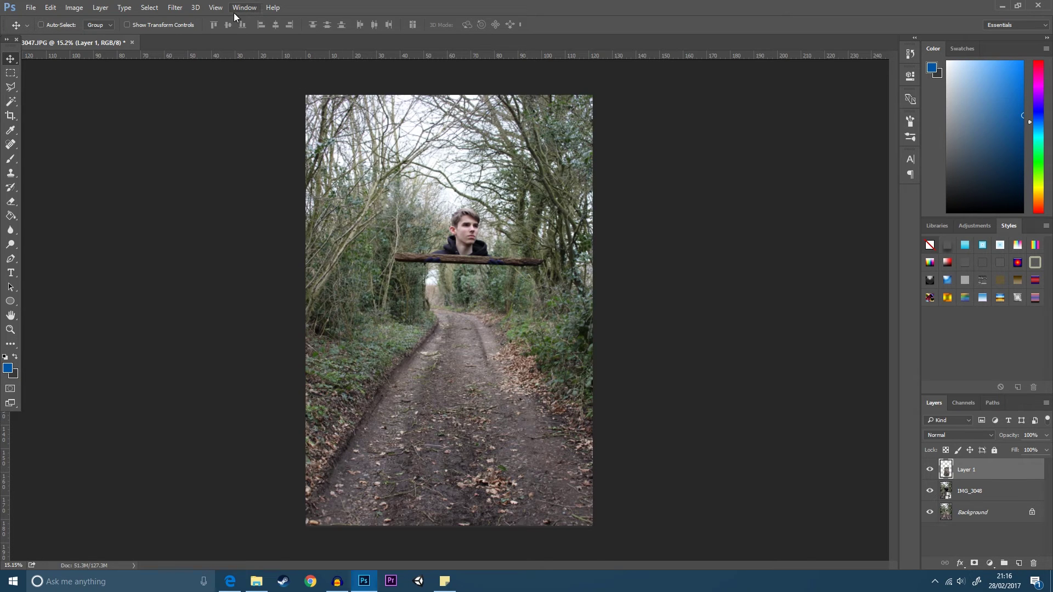
- Select all three layers and flatten them into one Background layer
click(174, 8)
click(204, 51)
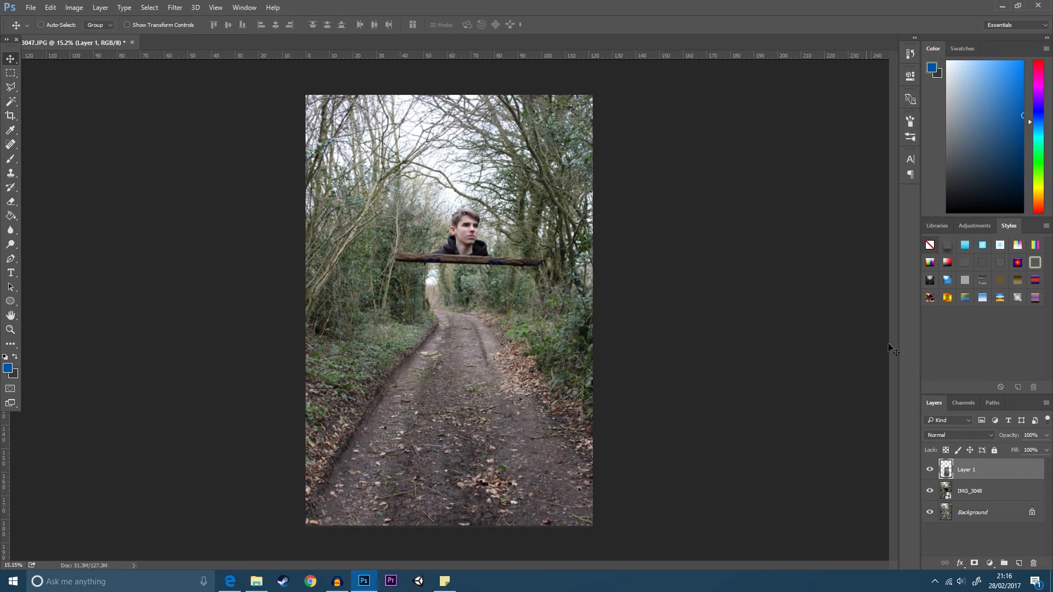
shift+click(976, 520)
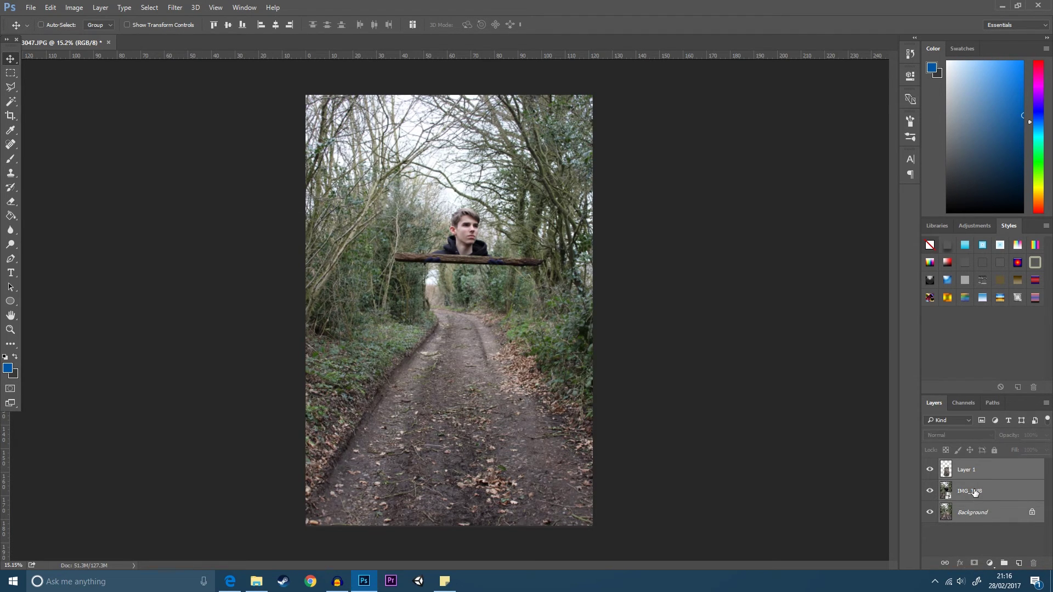
right_click(977, 491)
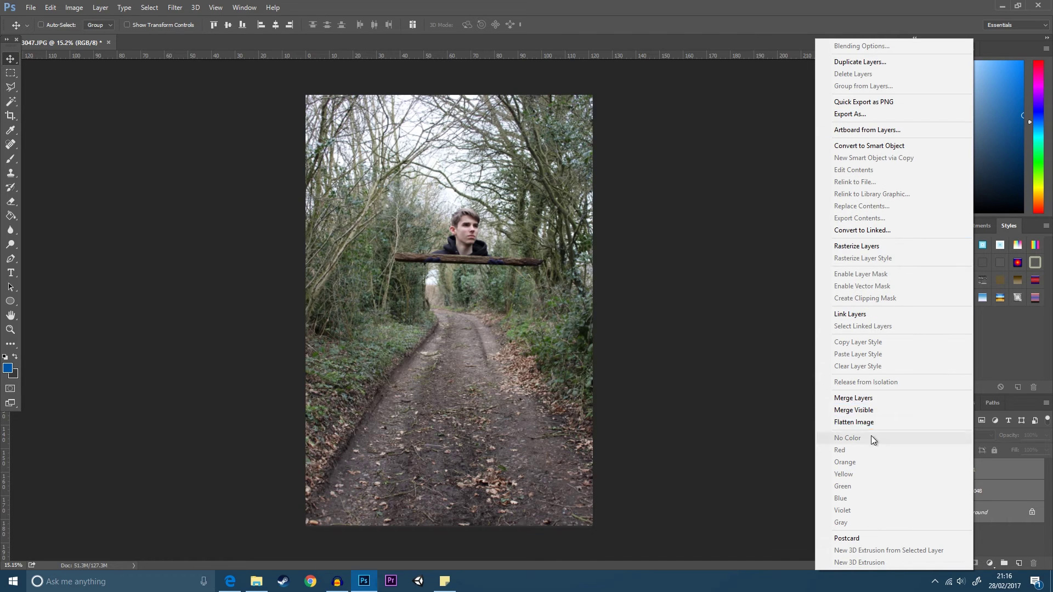
click(853, 398)
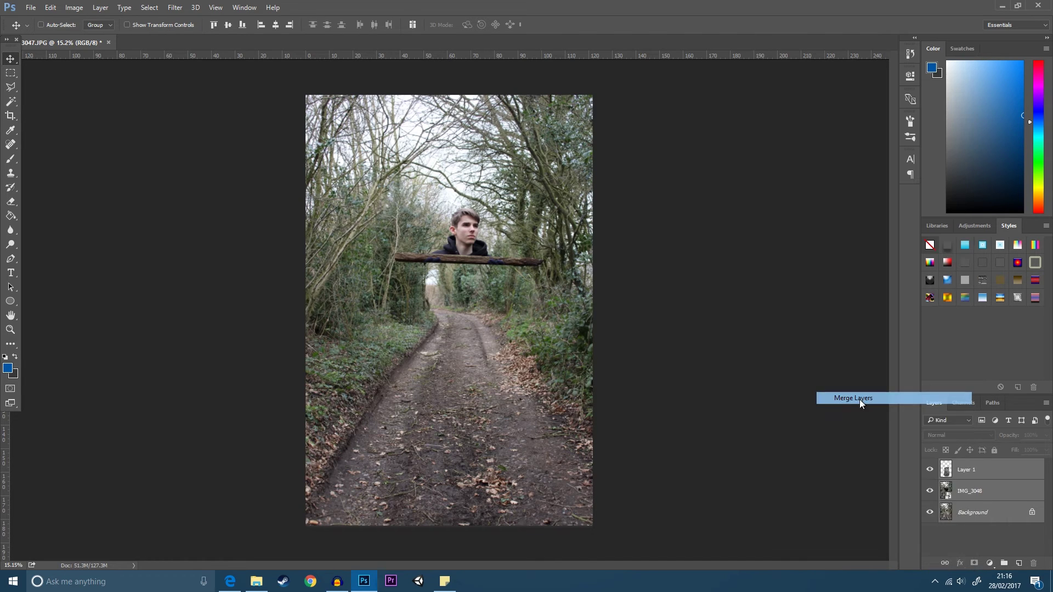
- Apply a Camera Raw Filter grade with higher contrast, darker shadows and boosted vibrance
click(176, 7)
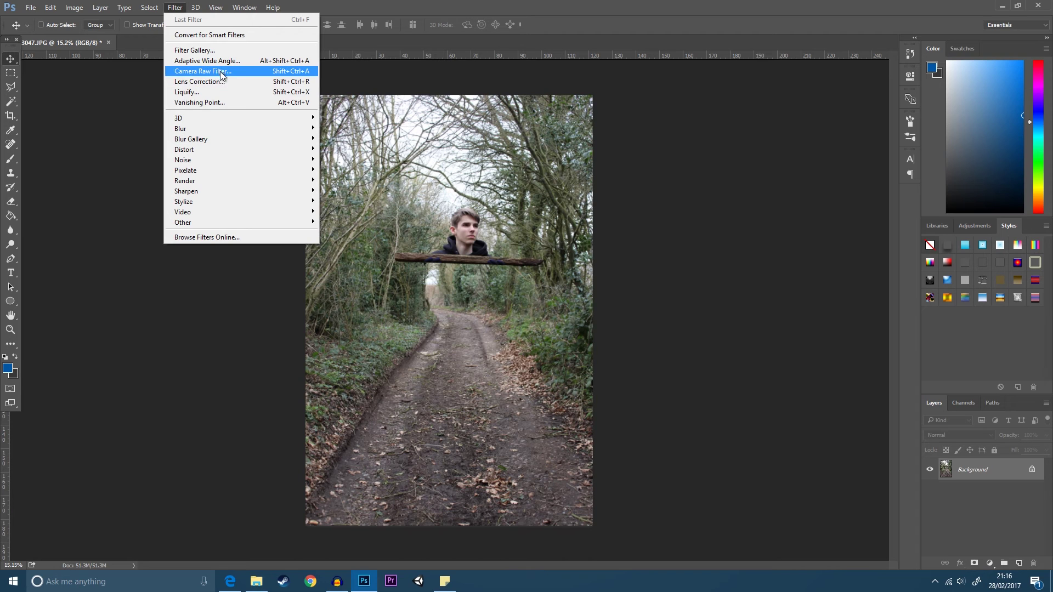
click(220, 72)
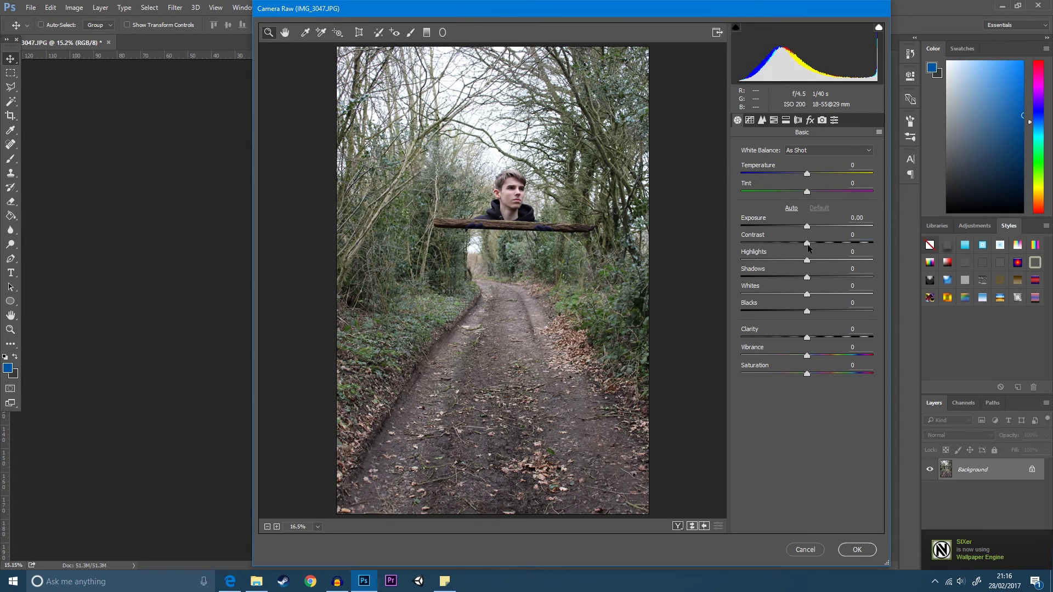
mouse_move(807, 243)
mouse_down()
mouse_move(835, 246)
mouse_move(806, 226)
mouse_up()
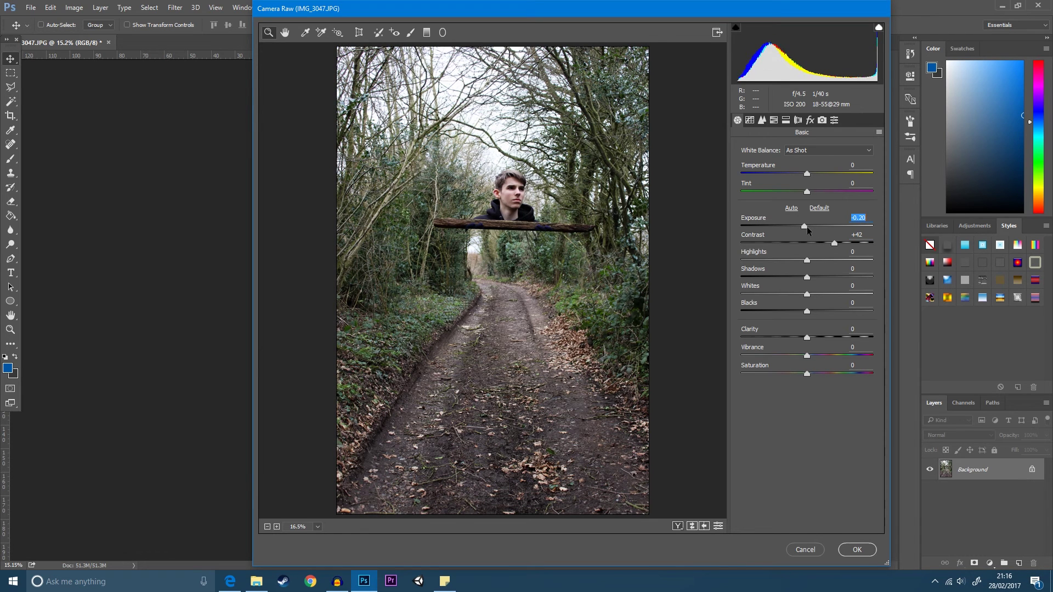
mouse_move(806, 277)
mouse_down()
mouse_move(779, 278)
mouse_move(821, 260)
mouse_move(819, 294)
mouse_move(773, 311)
mouse_up()
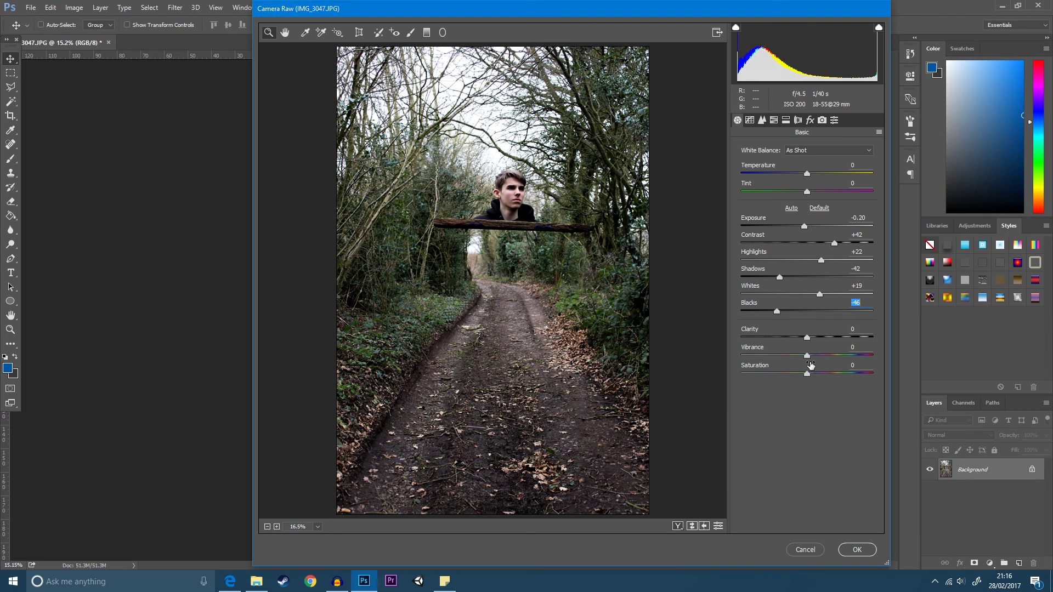
drag(807, 356, 818, 355)
click(857, 550)
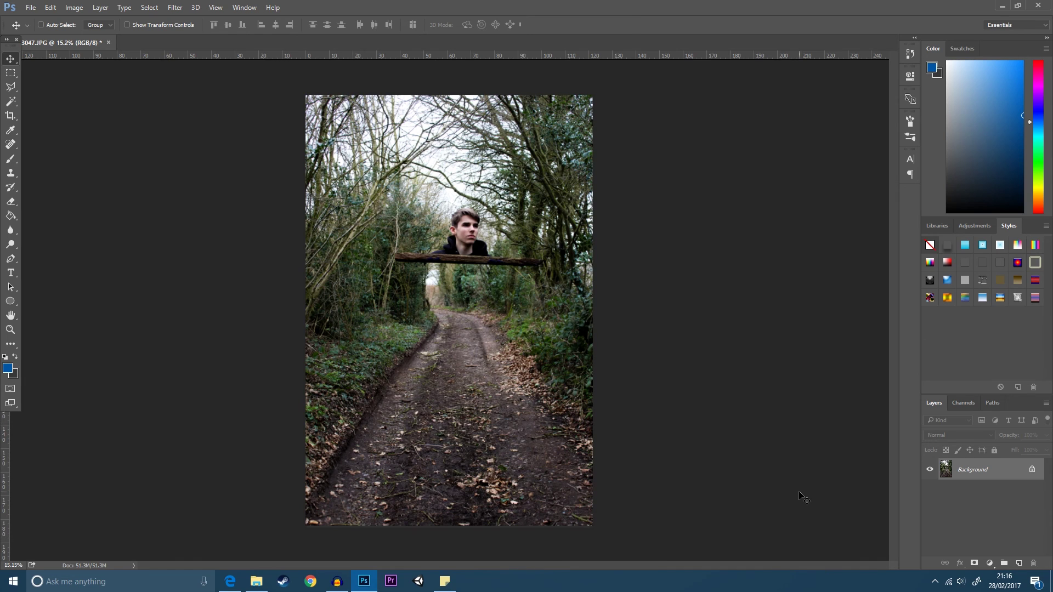